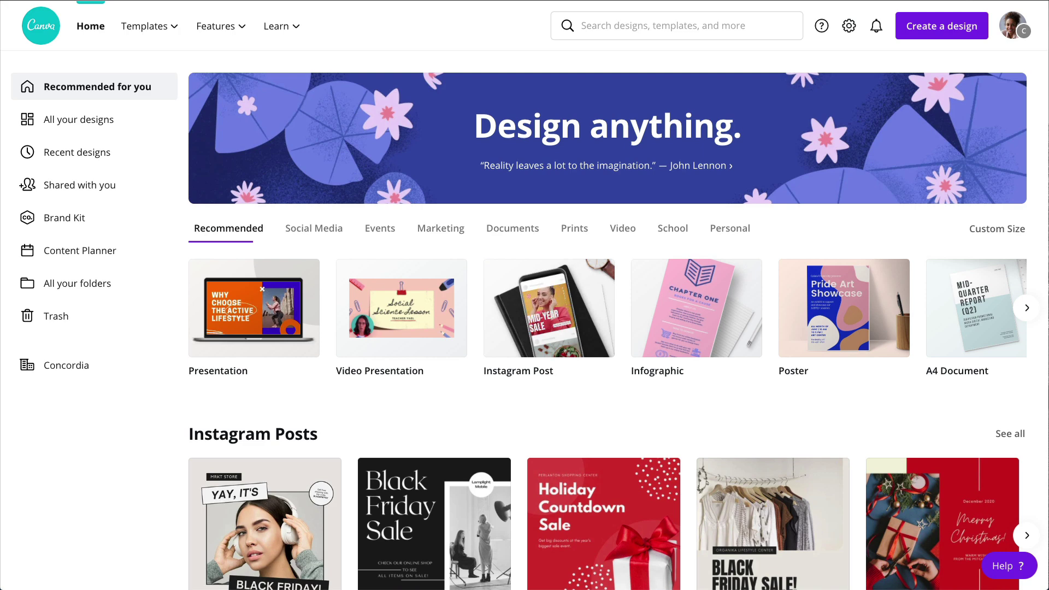
Upload the black and white CONCORDIA logos to the Brand Kit's logos section
click(108, 229)
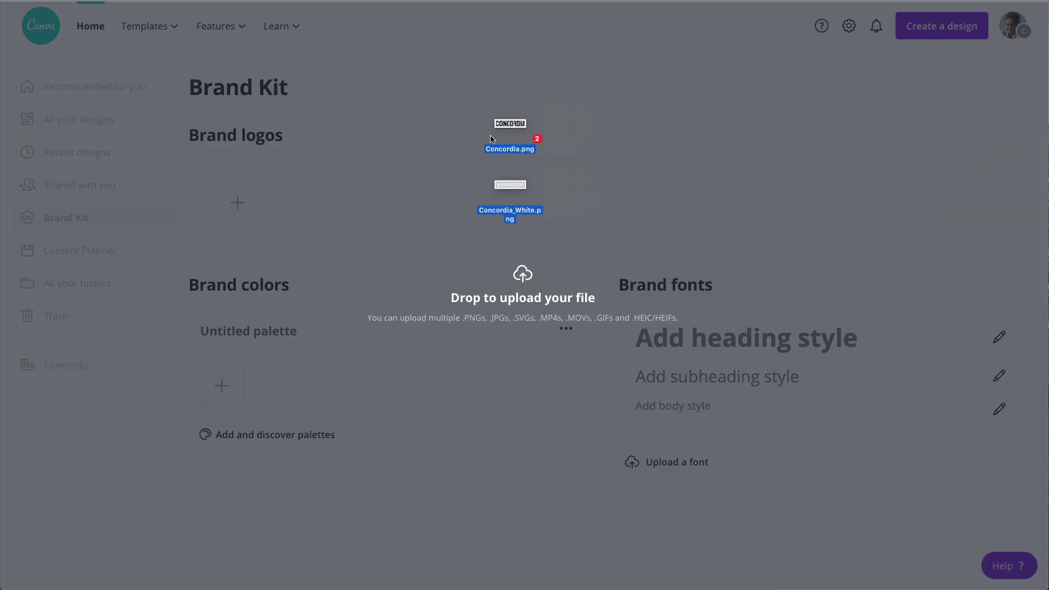
drag(534, 136, 421, 166)
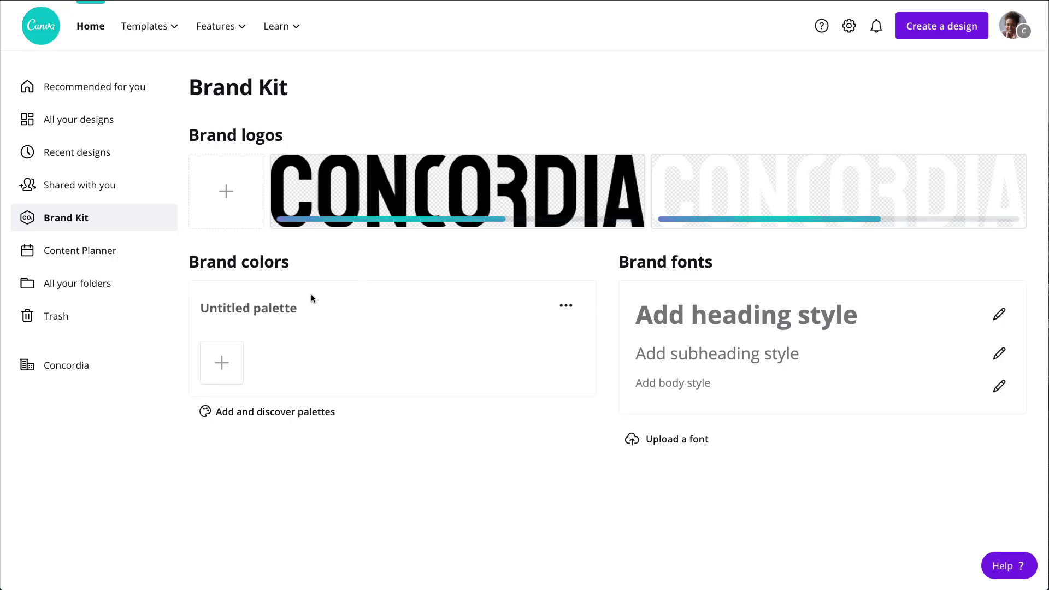
Name the palette Concordia Palette with colours #004145, #EDF0F2, #7B83FF, #F5CC5D and #FFFFFF
click(268, 307)
text(Conco)
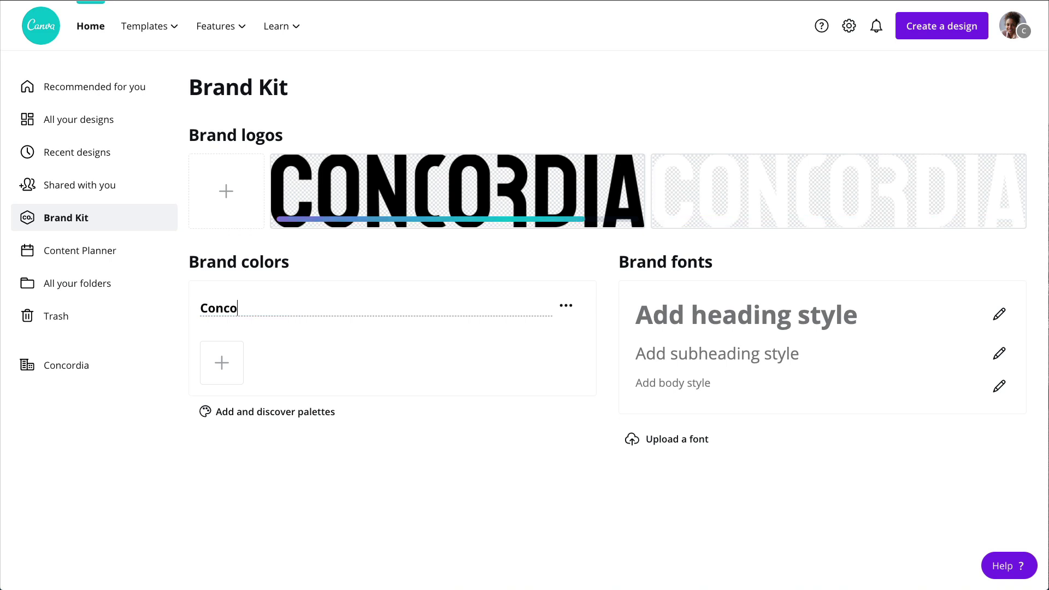
text(rdia Palette)
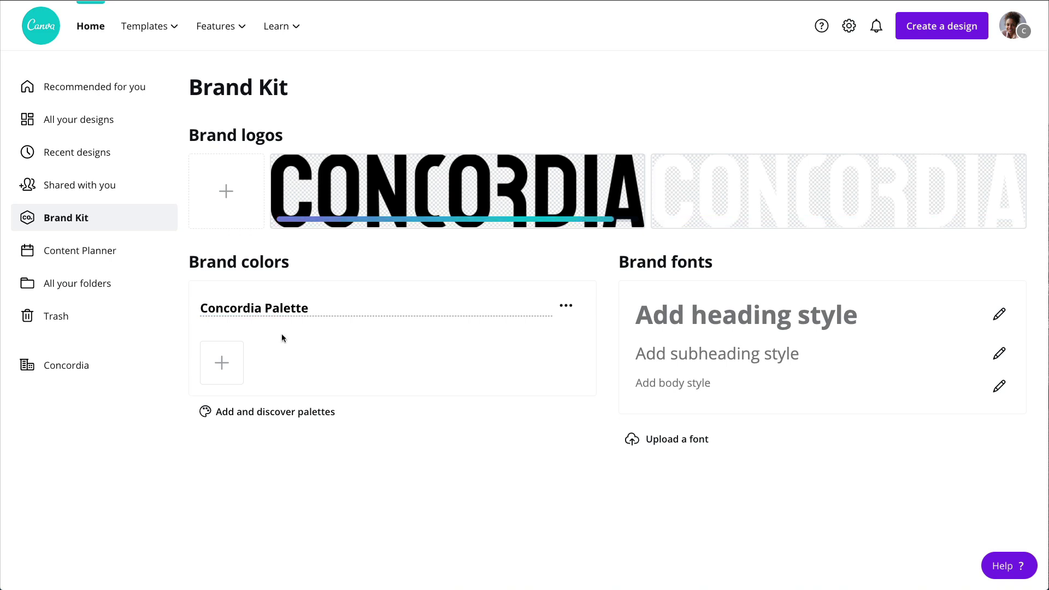
click(222, 363)
click(309, 521)
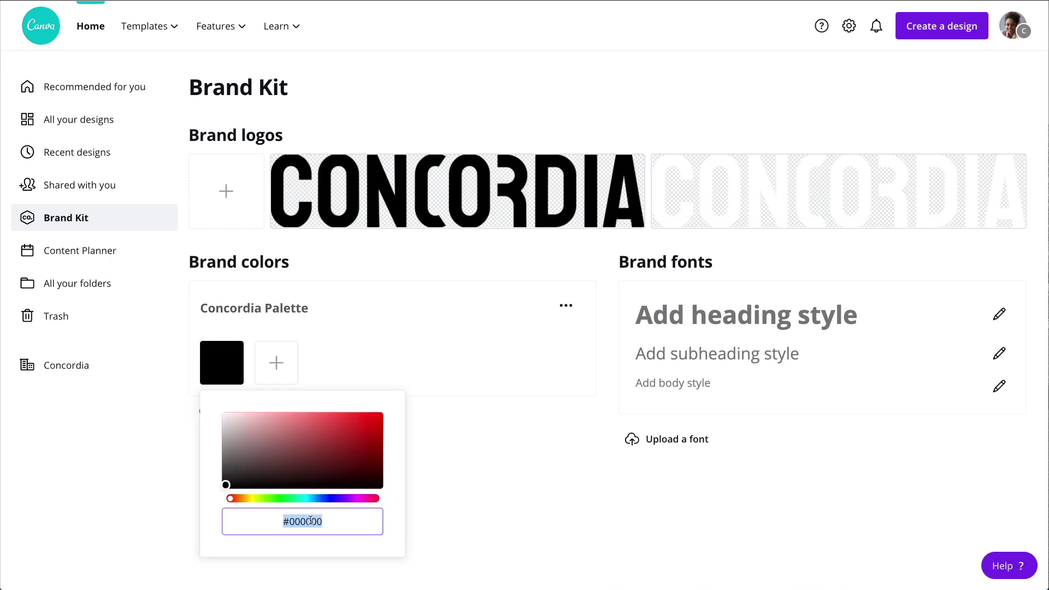
text(#004145)
click(276, 363)
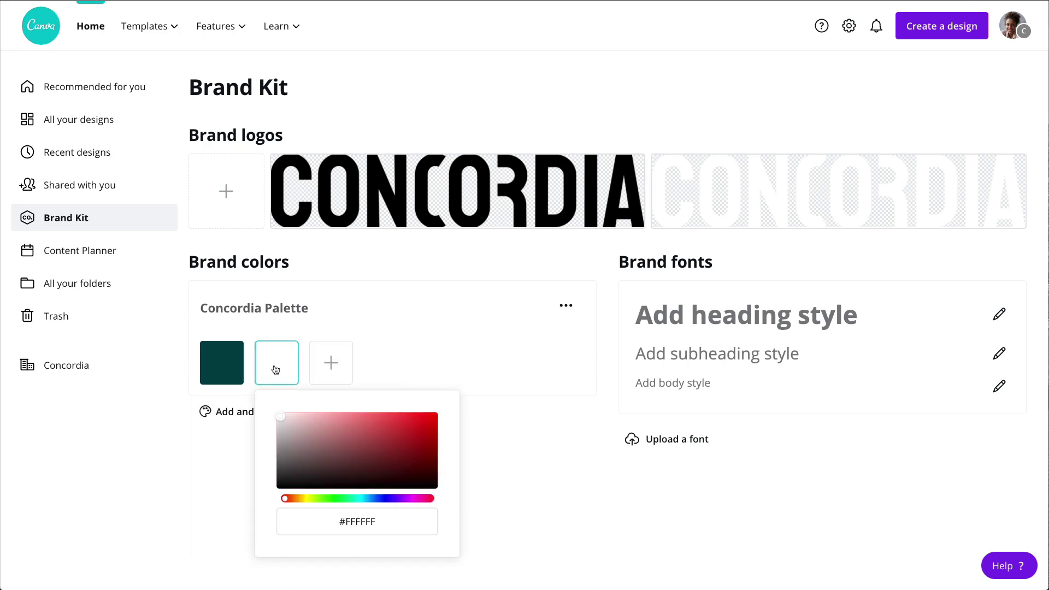
click(364, 521)
text(#EDF0F2)
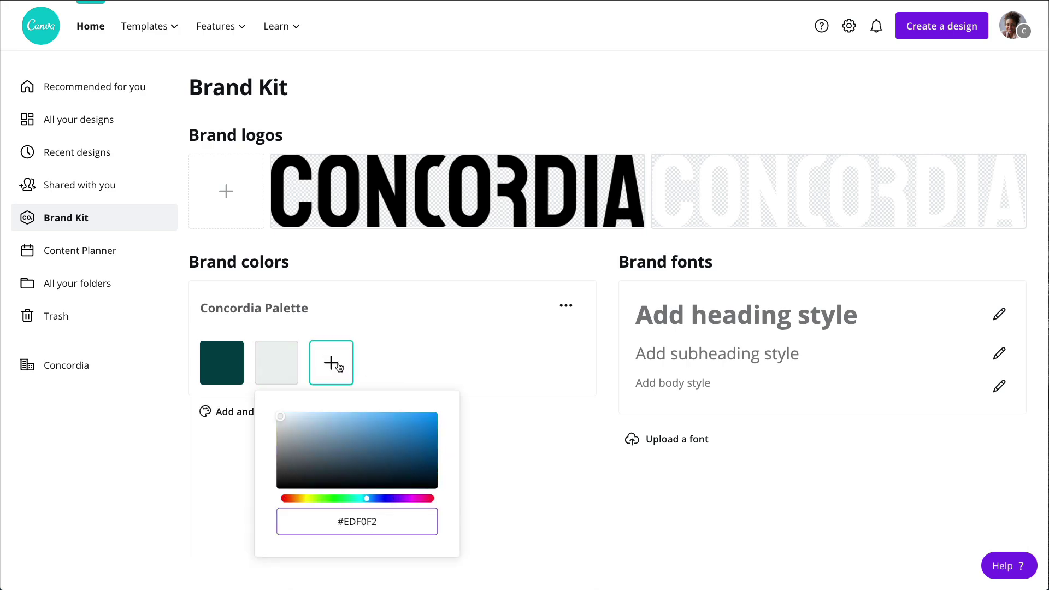
click(330, 363)
click(357, 521)
text(#7B83FF)
key(Return)
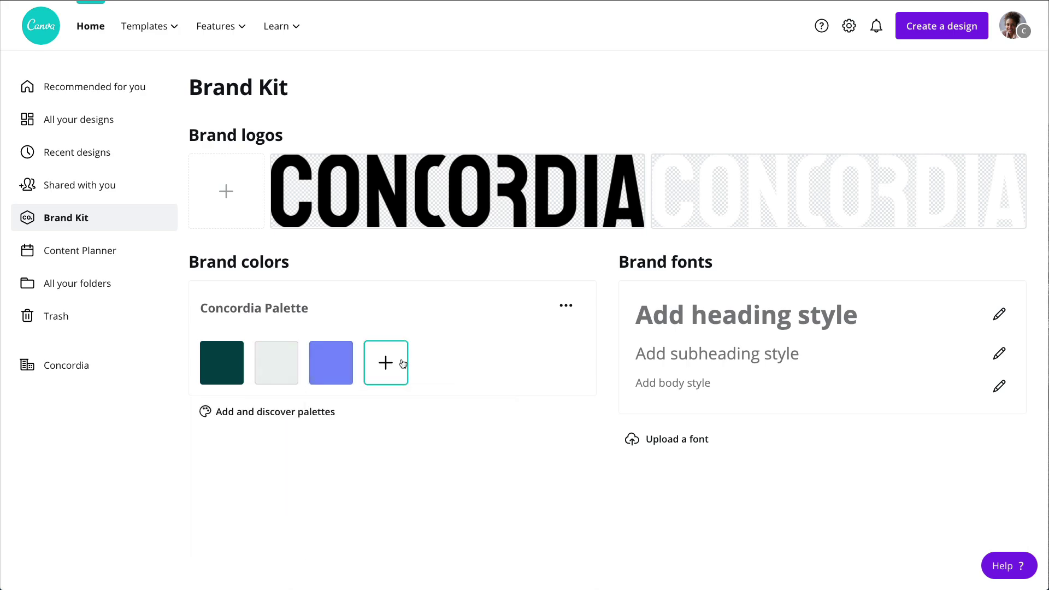
click(402, 363)
text(#F5CC5D)
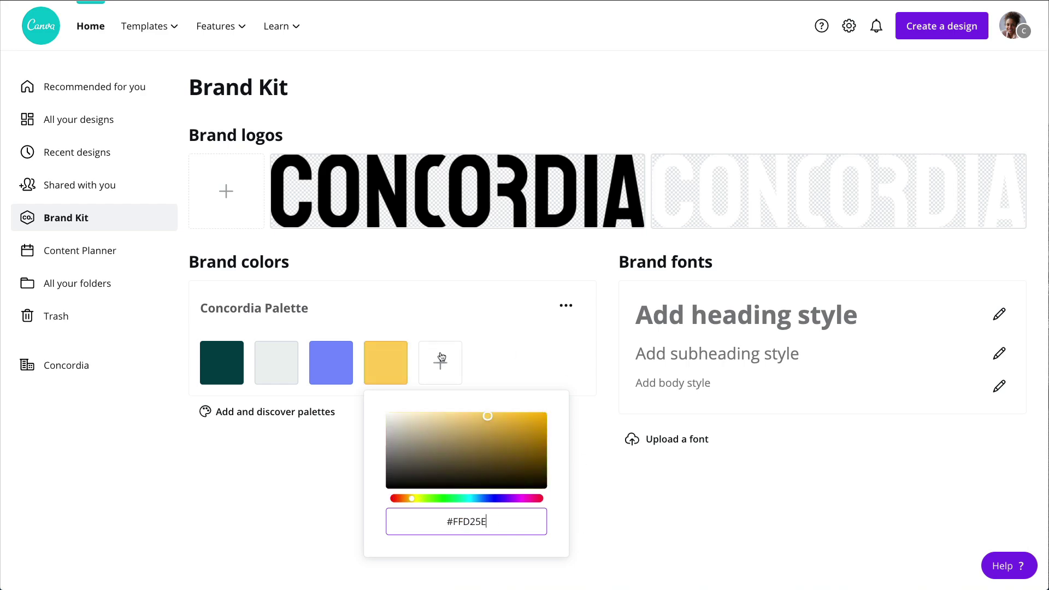
click(440, 363)
text(#FFFFFF)
key(Return)
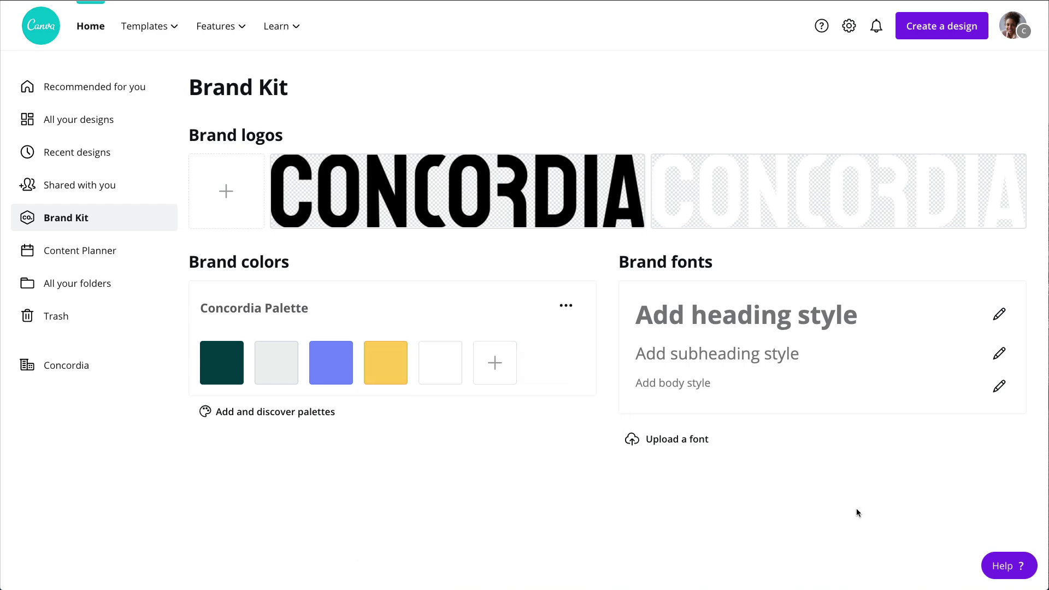
Set the brand heading font to Barlow Condensed Bold at size 80
click(999, 316)
click(906, 265)
double_click(809, 305)
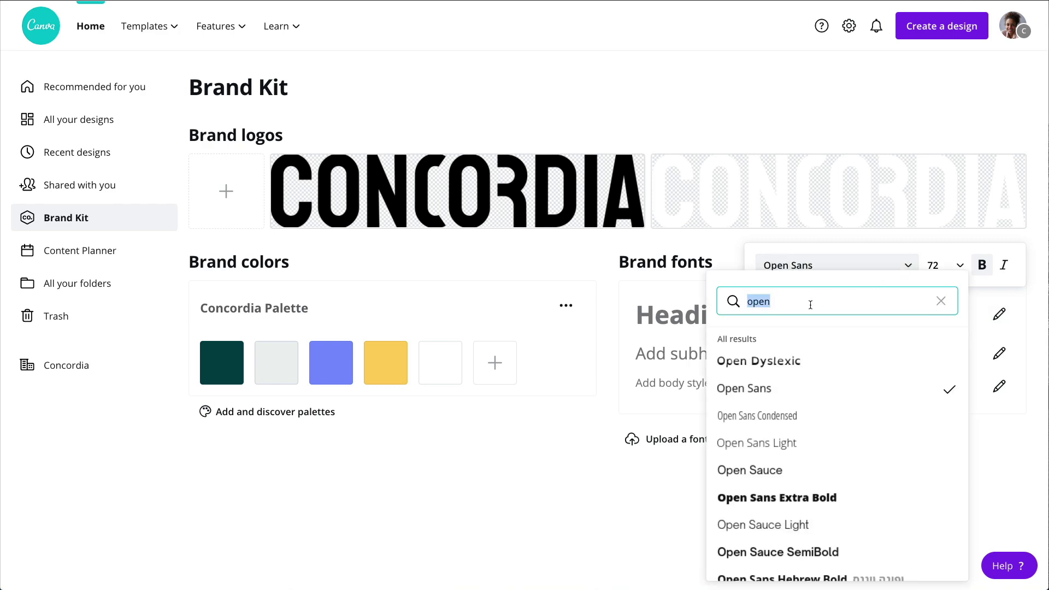
text(barlow)
click(816, 415)
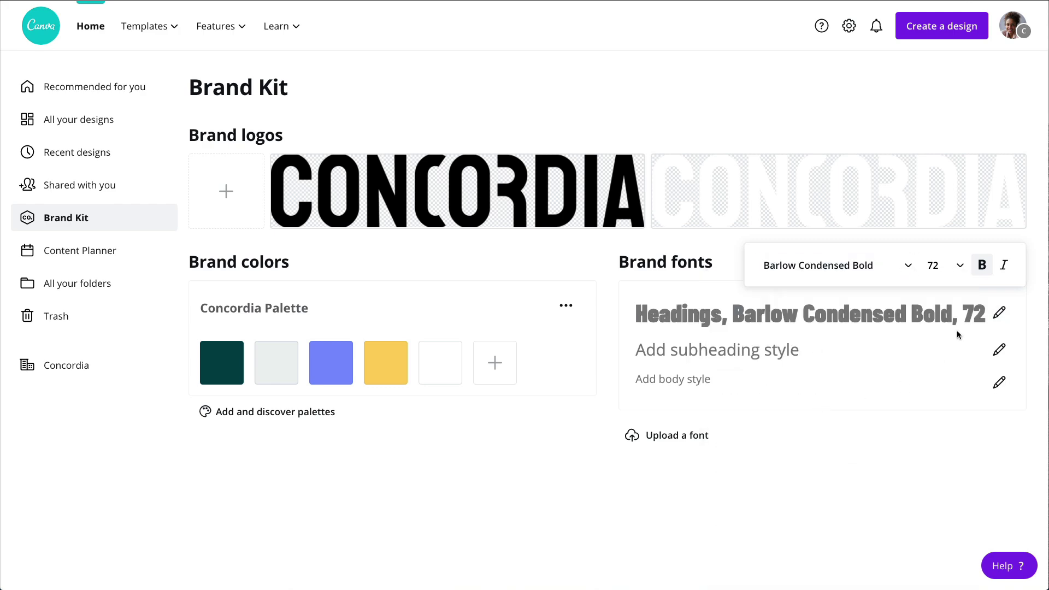
click(942, 265)
click(931, 442)
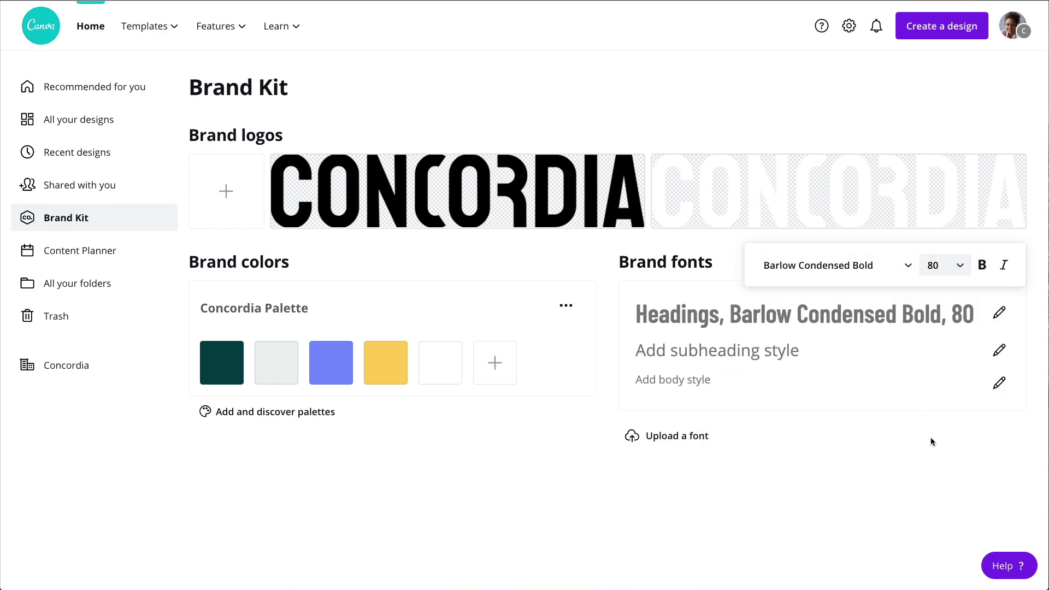
Set the brand subheading and body fonts to Barlow Condensed
click(998, 350)
click(907, 306)
click(841, 361)
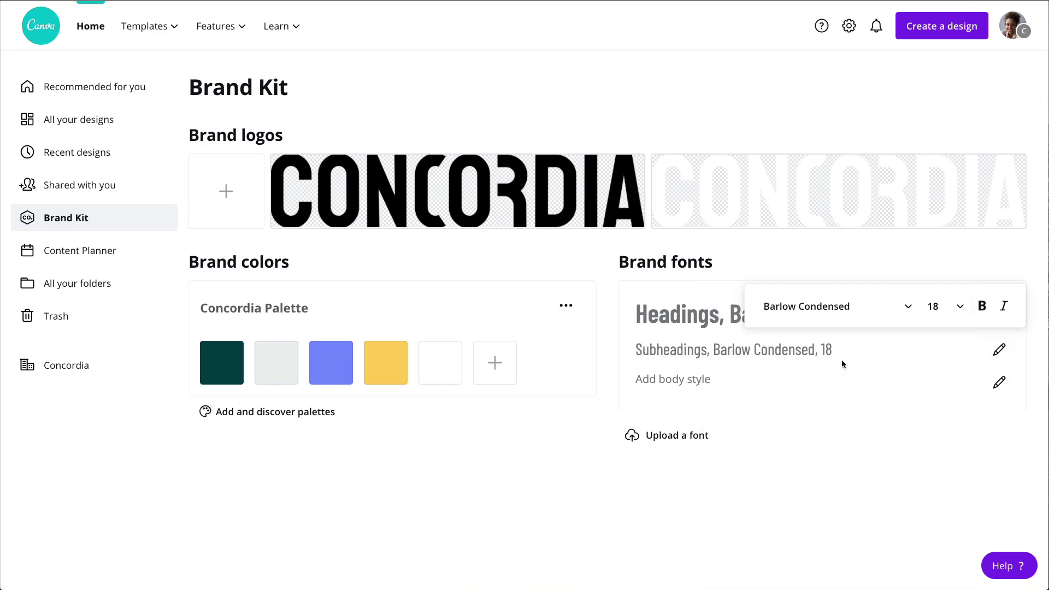
click(999, 383)
click(907, 339)
click(840, 102)
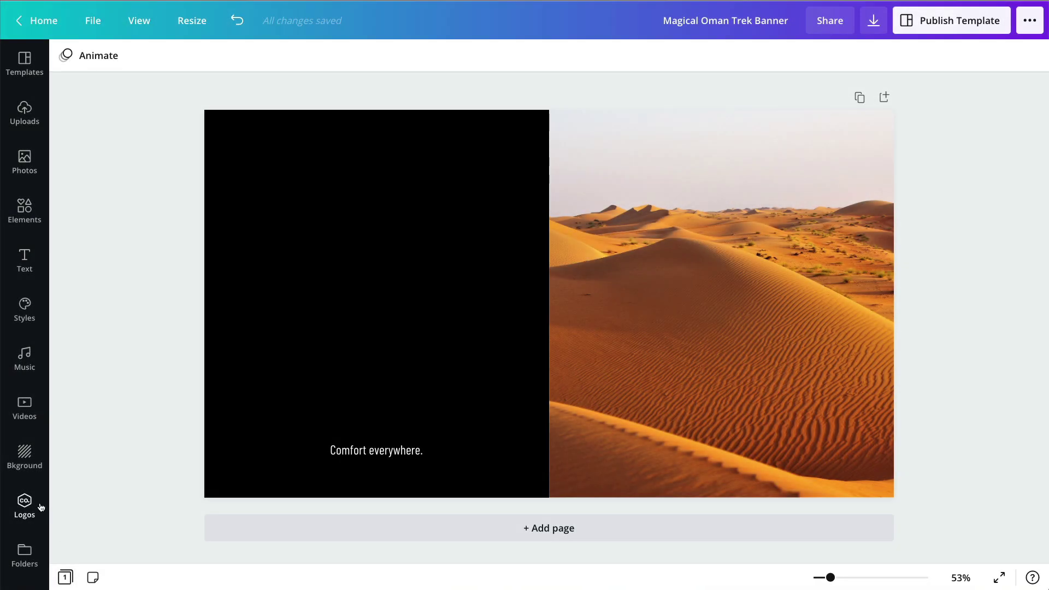
Add the white CONCORDIA logo, shrink it and move it up into the black panel
click(26, 506)
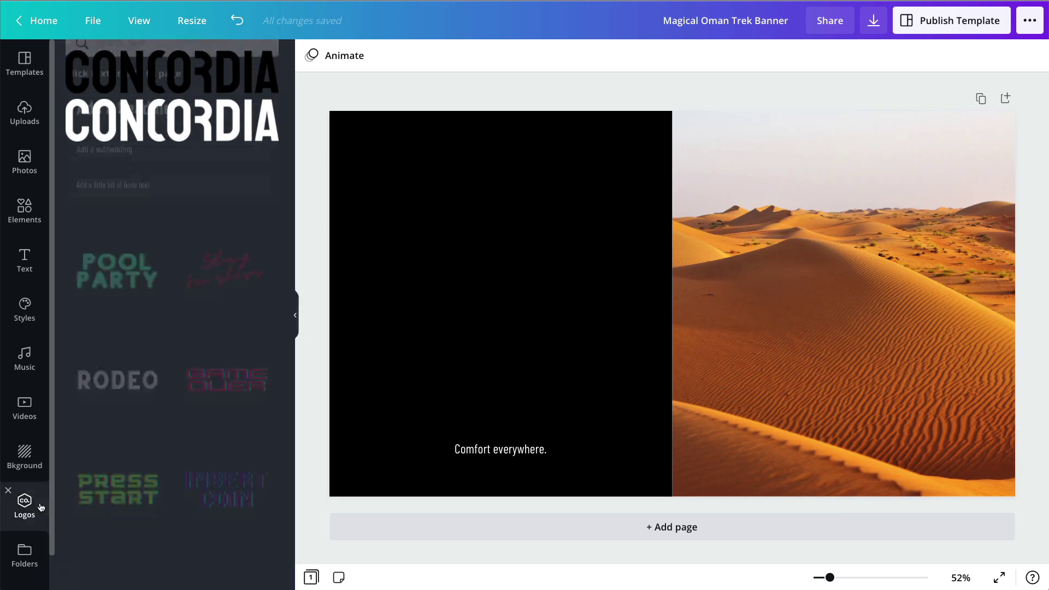
click(197, 138)
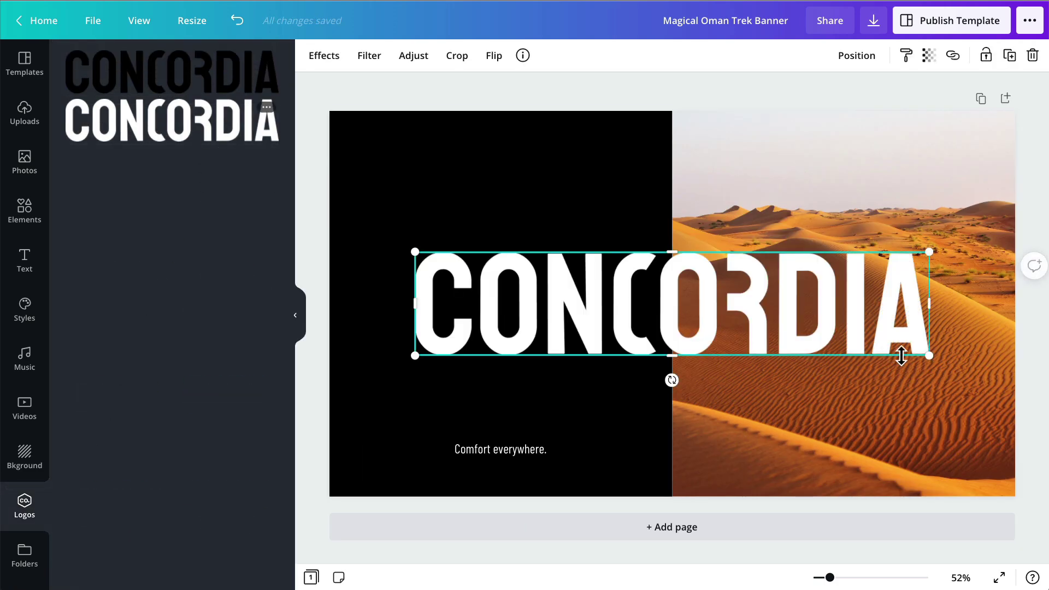
mouse_move(934, 360)
mouse_down()
mouse_move(702, 325)
mouse_move(620, 290)
mouse_up()
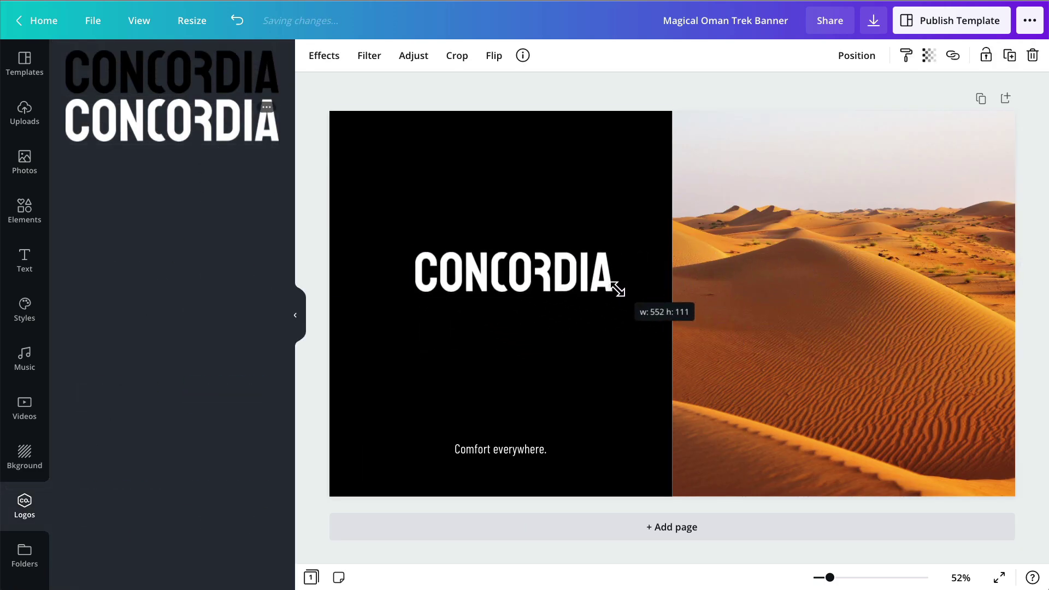
drag(557, 251, 551, 238)
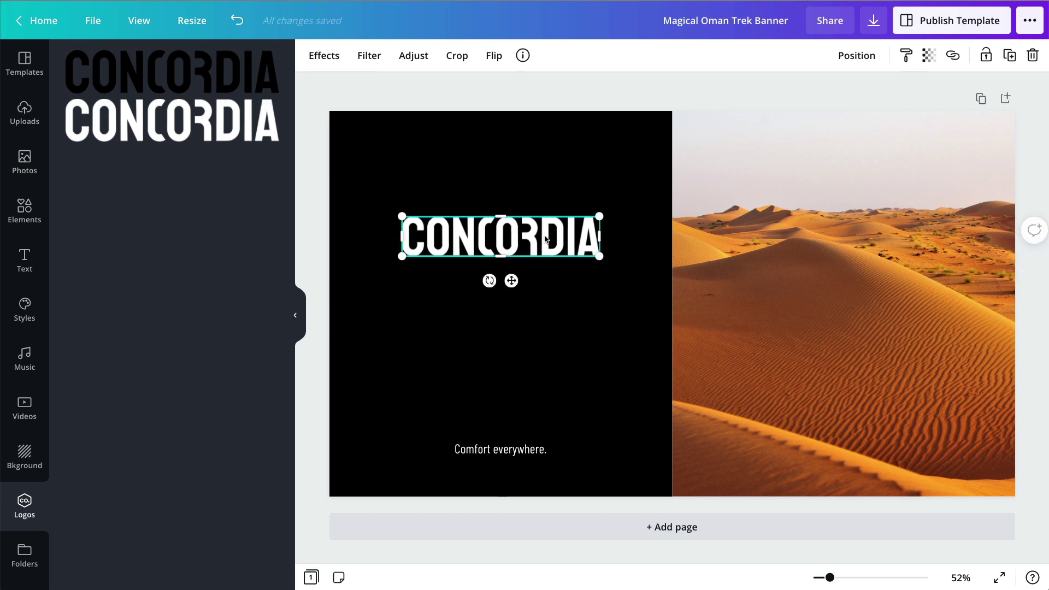
click(24, 305)
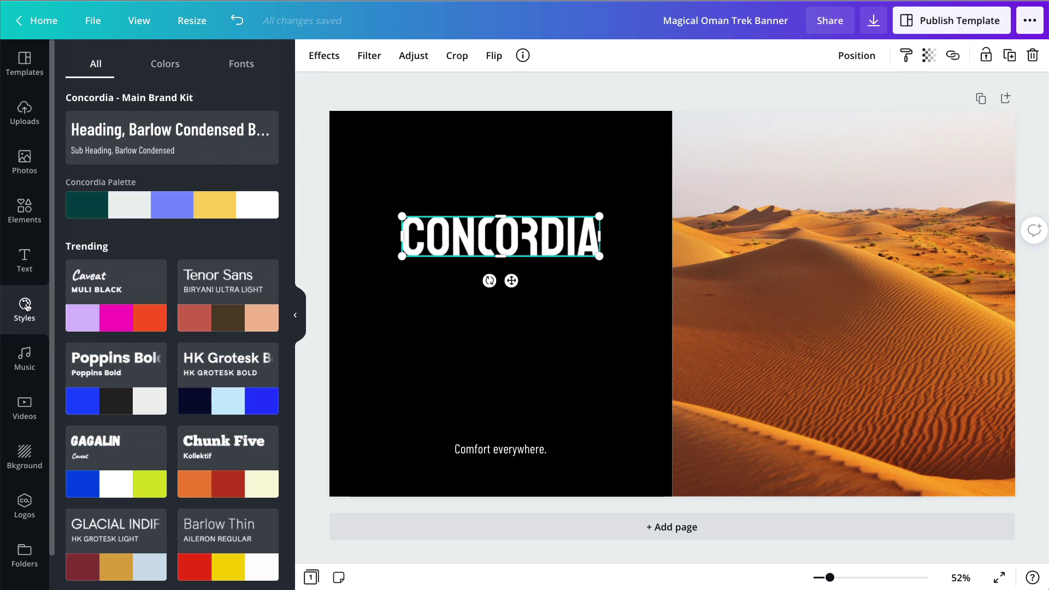
Apply the Concordia Palette and shuffle colours until the left panel is dark teal
click(167, 205)
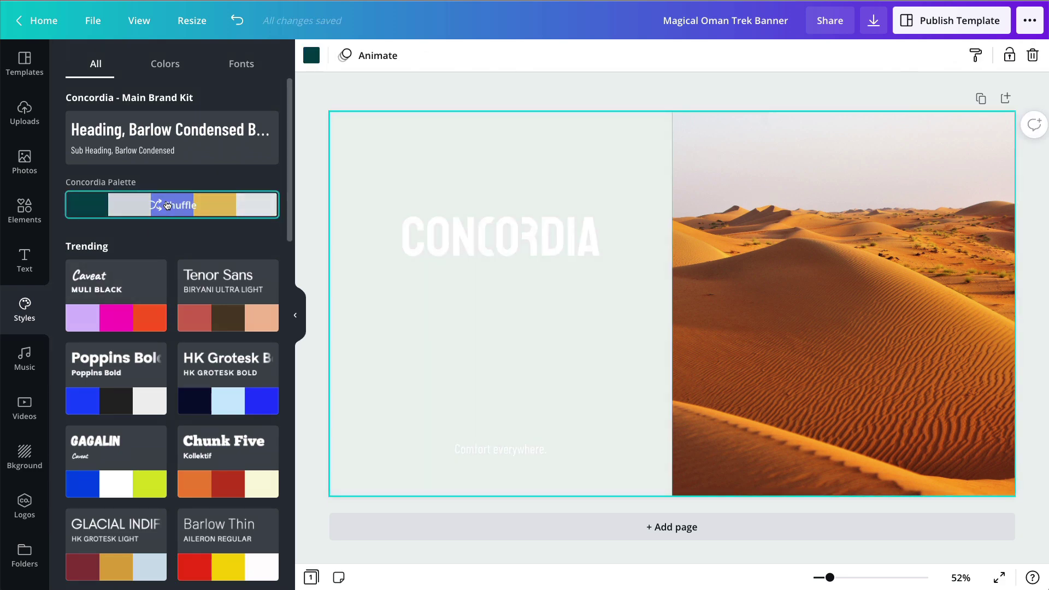
click(167, 205)
click(167, 206)
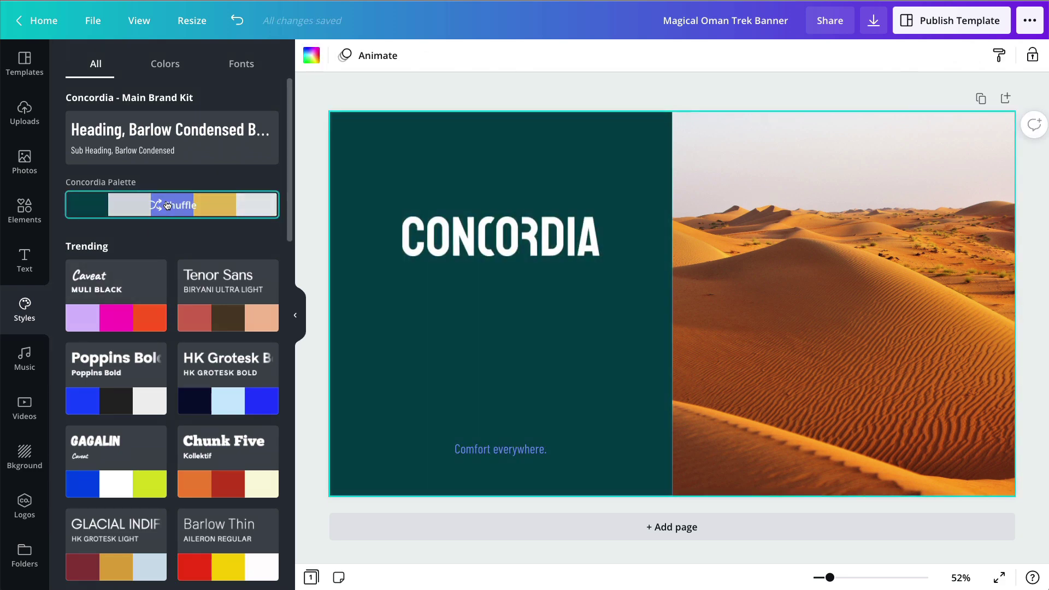
click(24, 261)
Add a 'Magical Oman Desert' heading under the logo, coloured yellow from the palette
click(189, 135)
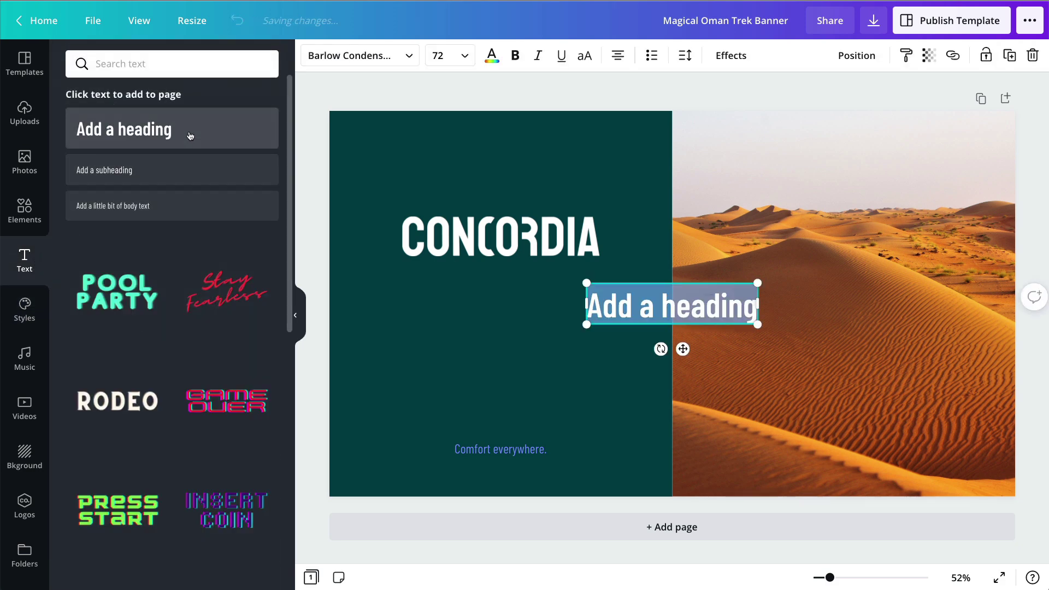
text(Magical)
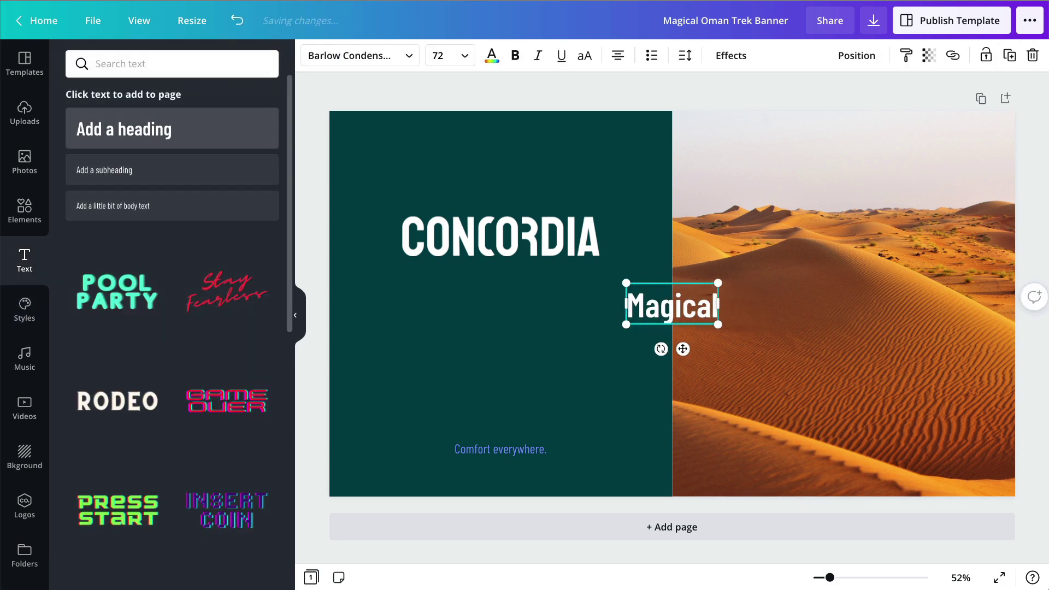
text( Oman Desert)
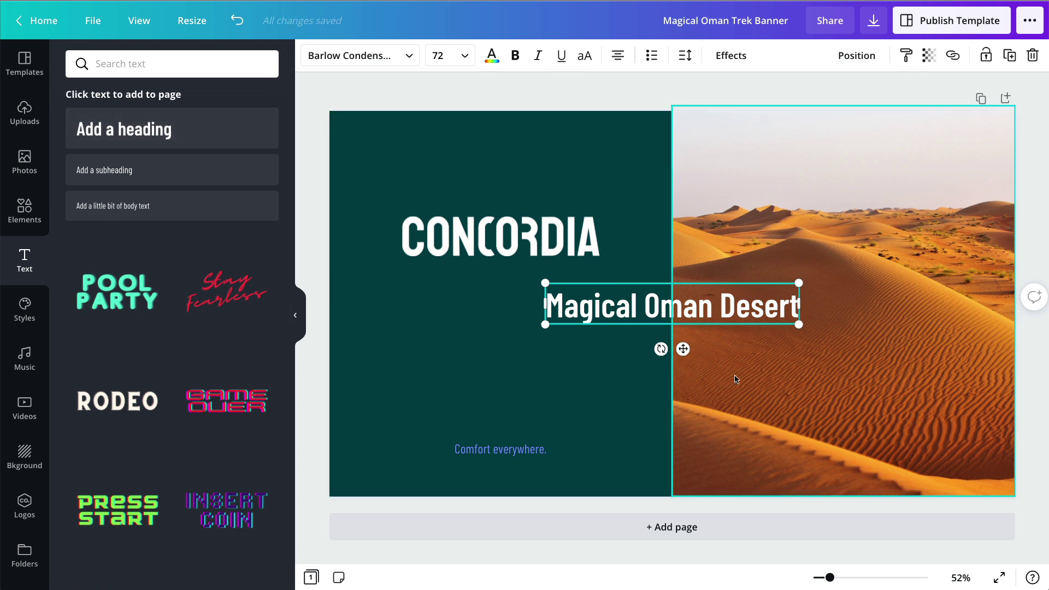
mouse_move(731, 304)
mouse_down()
mouse_move(660, 320)
mouse_move(560, 294)
mouse_up()
click(492, 54)
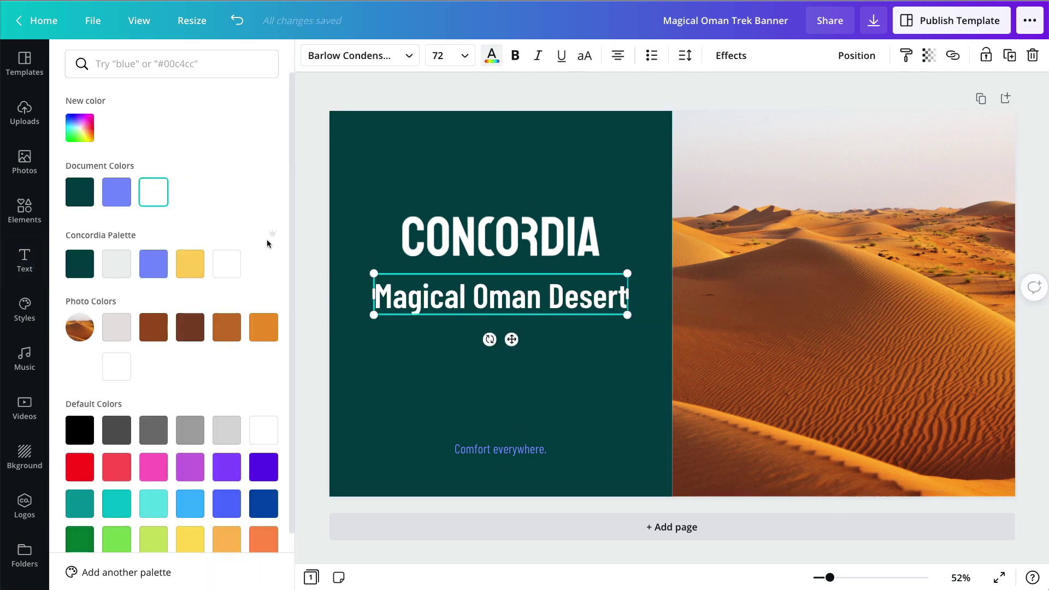
click(189, 262)
click(616, 84)
Shrink the CONCORDIA logo and position it just above the heading
click(566, 232)
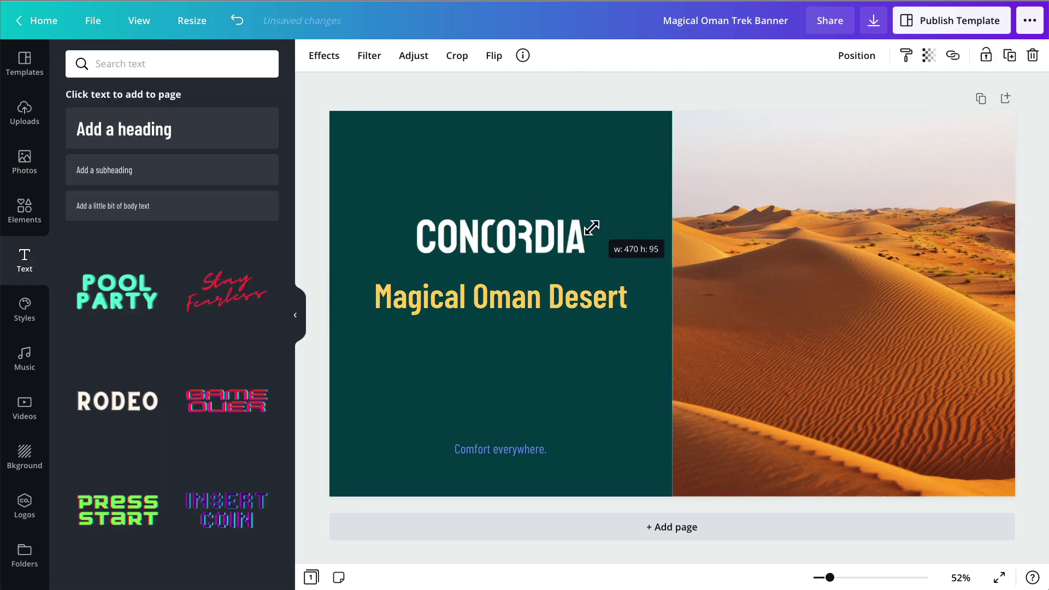
drag(599, 217, 583, 228)
drag(525, 297, 524, 311)
drag(542, 243, 543, 263)
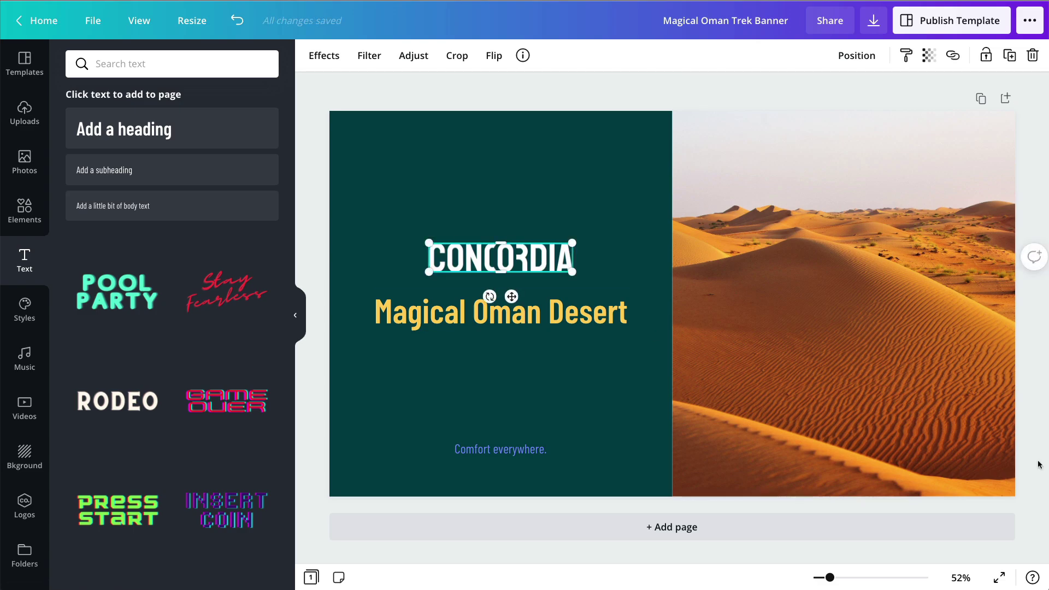